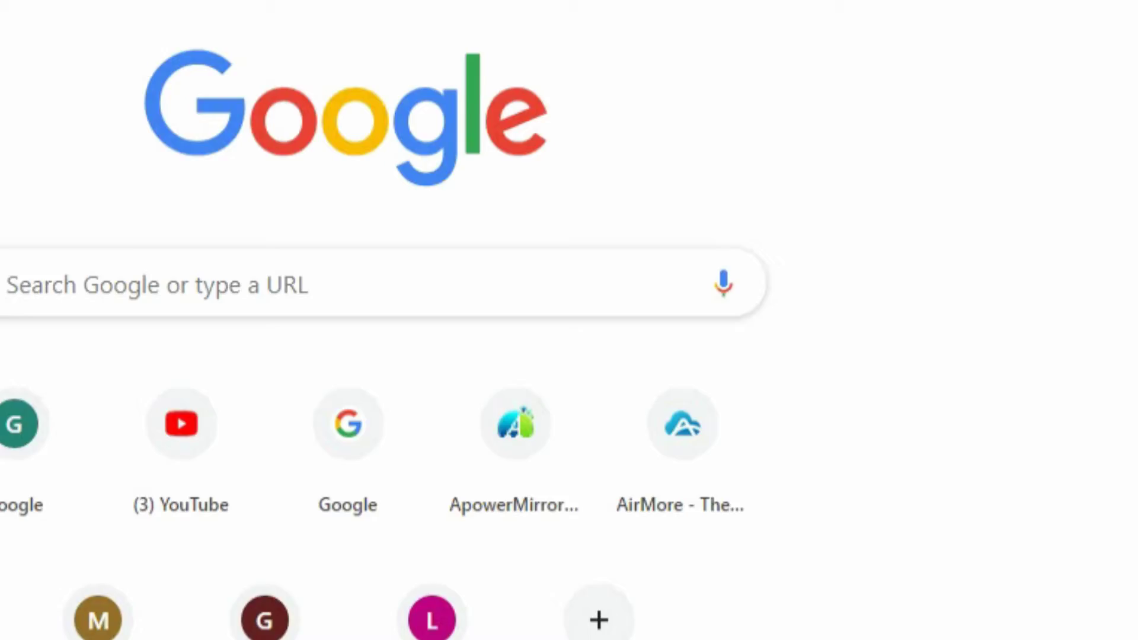
Load lightmv.com in Chrome's address bar
left_click(98, 34)
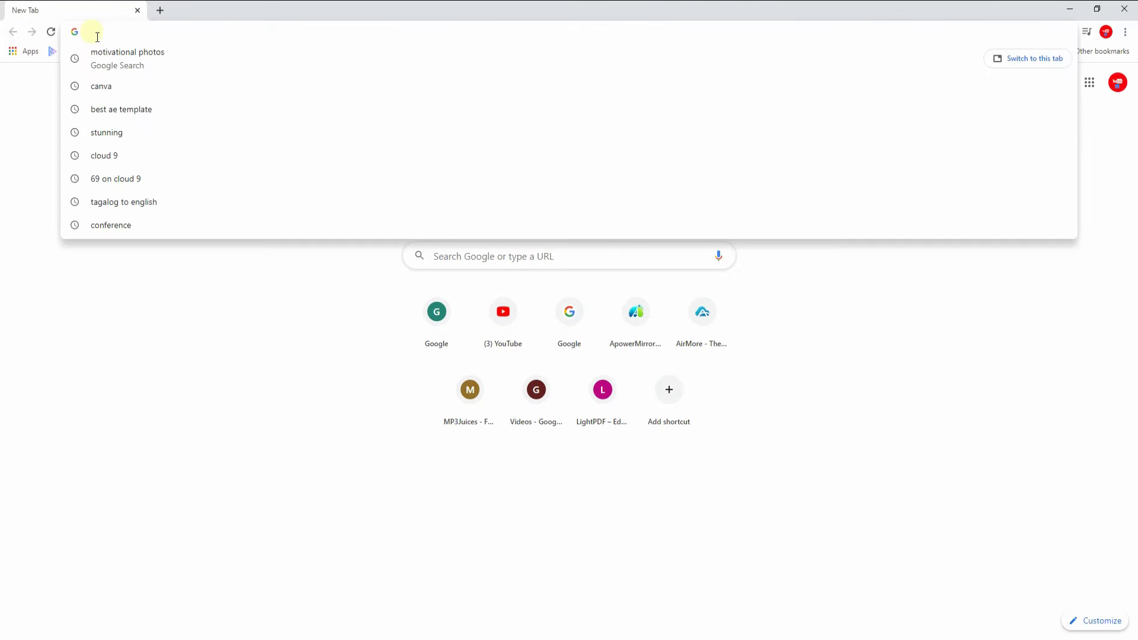
type("lightmv.")
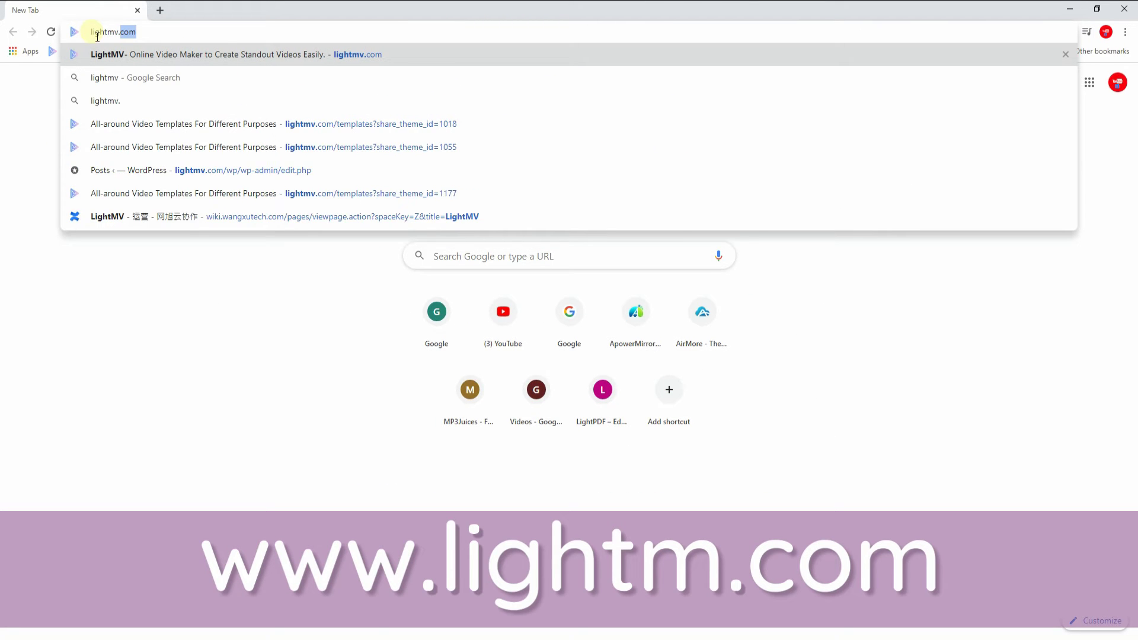
type("com")
key("Return")
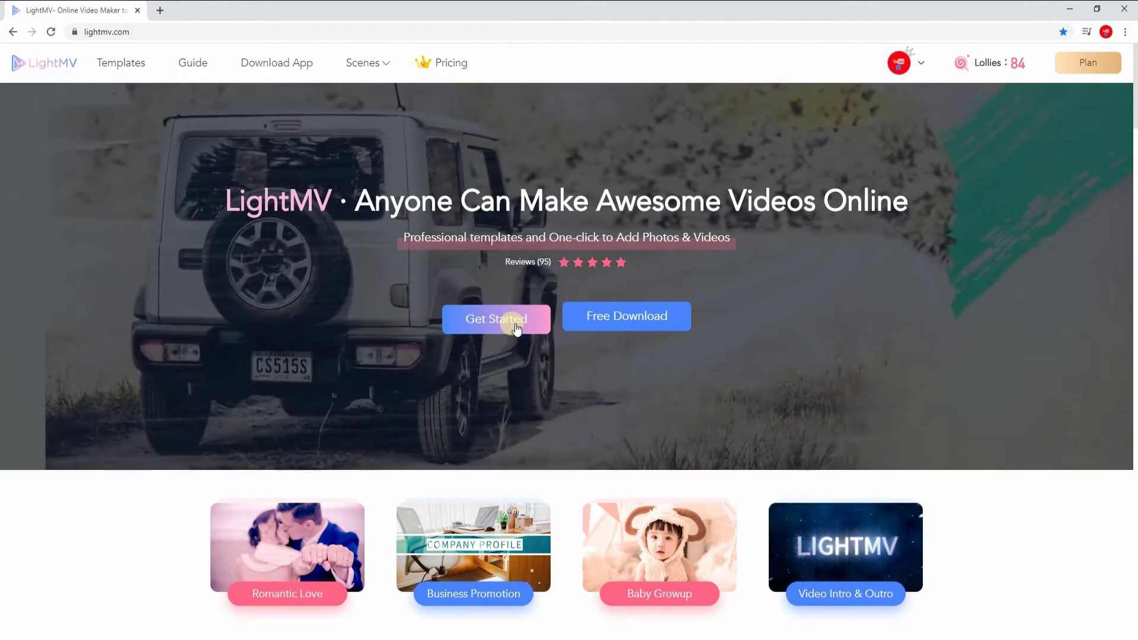
Browse the templates and start a new video from the Youth Travel template
left_click(521, 323)
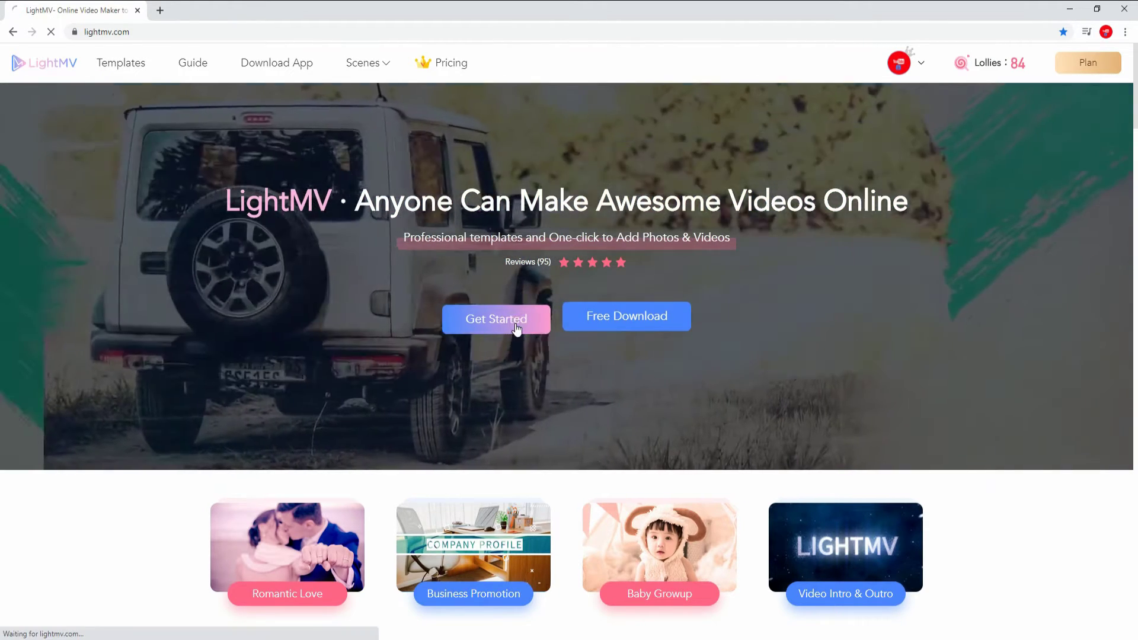
scroll(1086, 397, "down", 5)
scroll(1077, 419, "down", 5)
scroll(1073, 427, "down", 5)
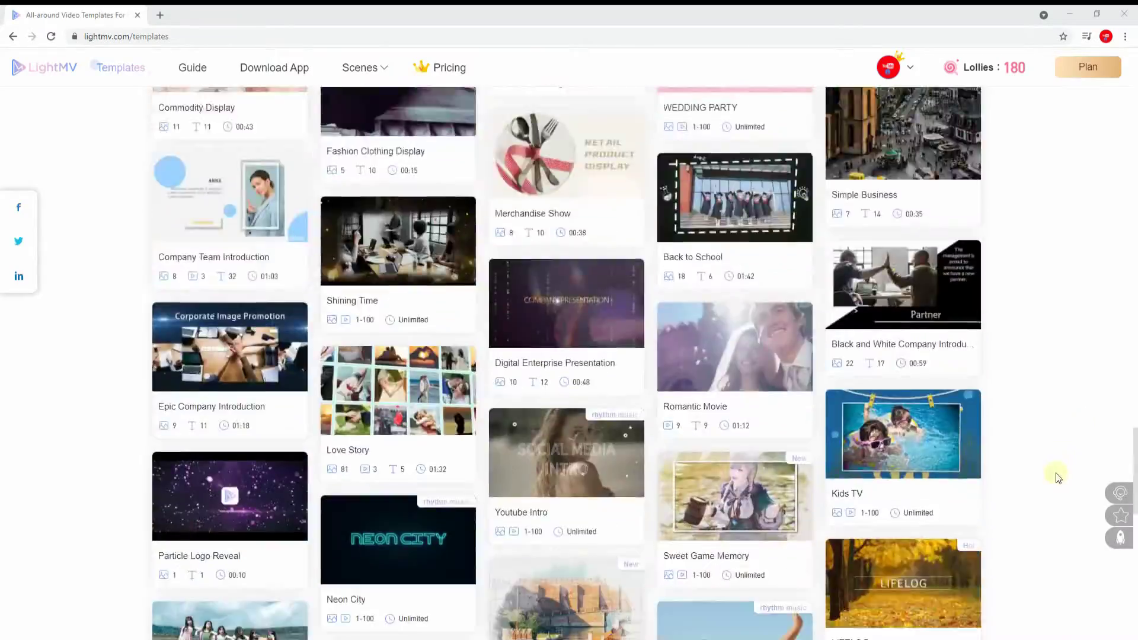
scroll(1055, 475, "down", 5)
scroll(1046, 507, "down", 5)
scroll(1038, 517, "down", 5)
scroll(1026, 537, "down", 5)
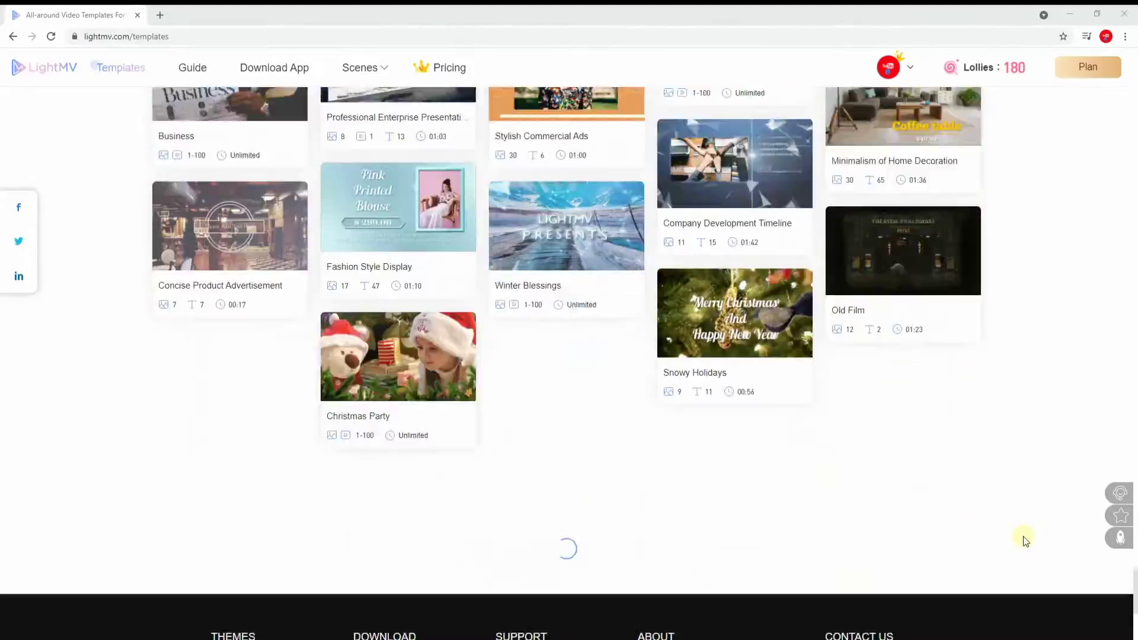
scroll(1023, 536, "down", 3)
left_click(720, 189)
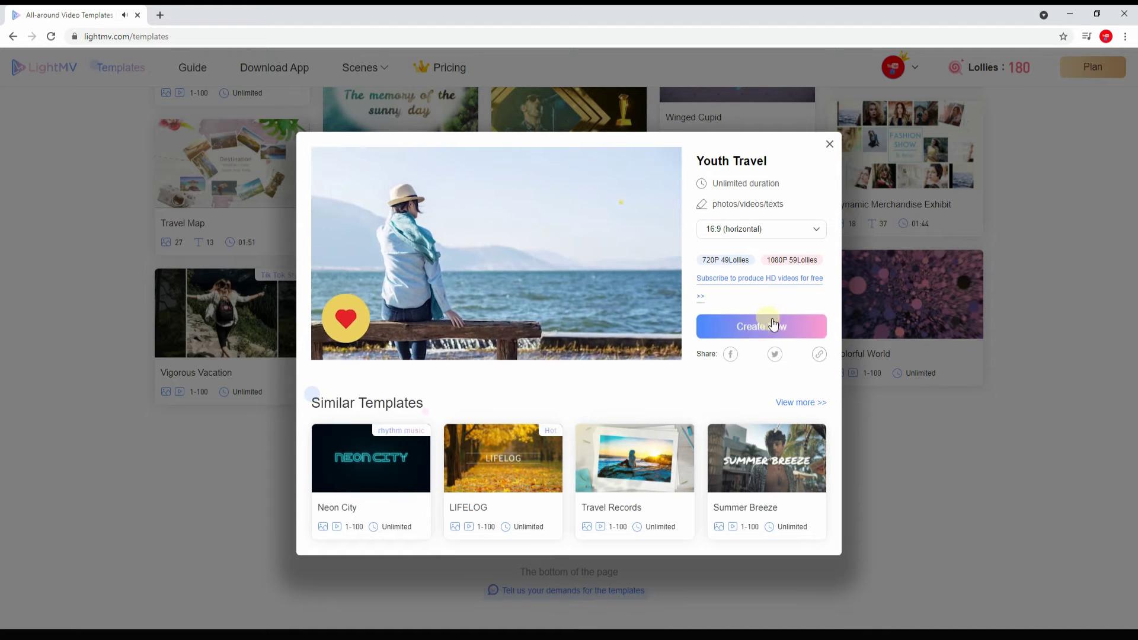
left_click(785, 336)
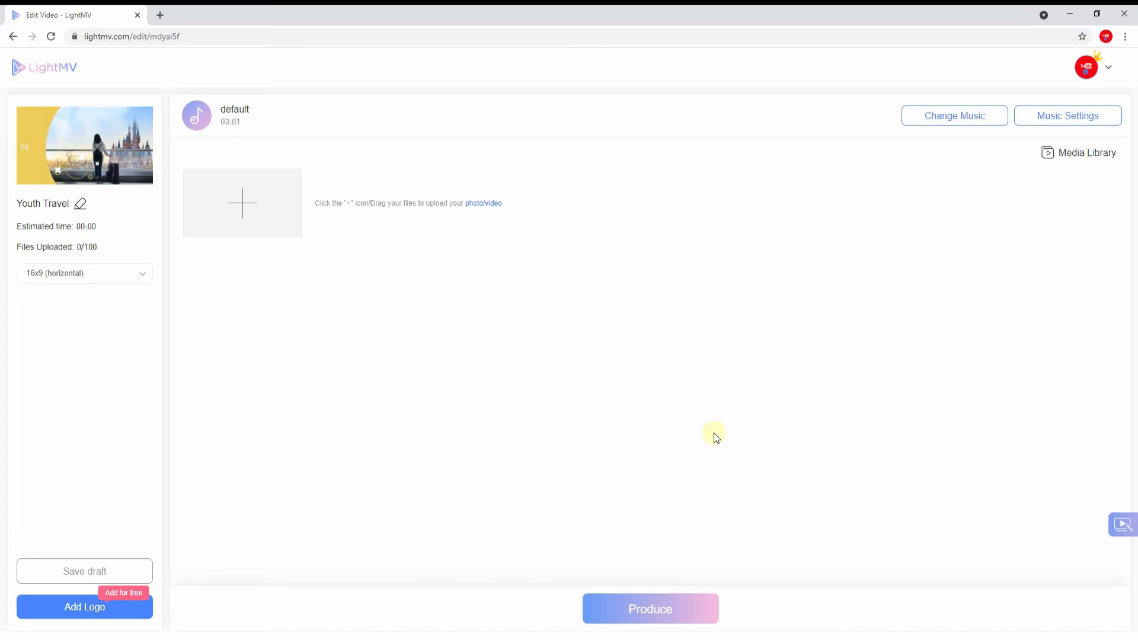
Upload five amusement-park photos into the Youth Travel storyboard
left_click(216, 189)
left_click(163, 183)
left_click(447, 182, "shift")
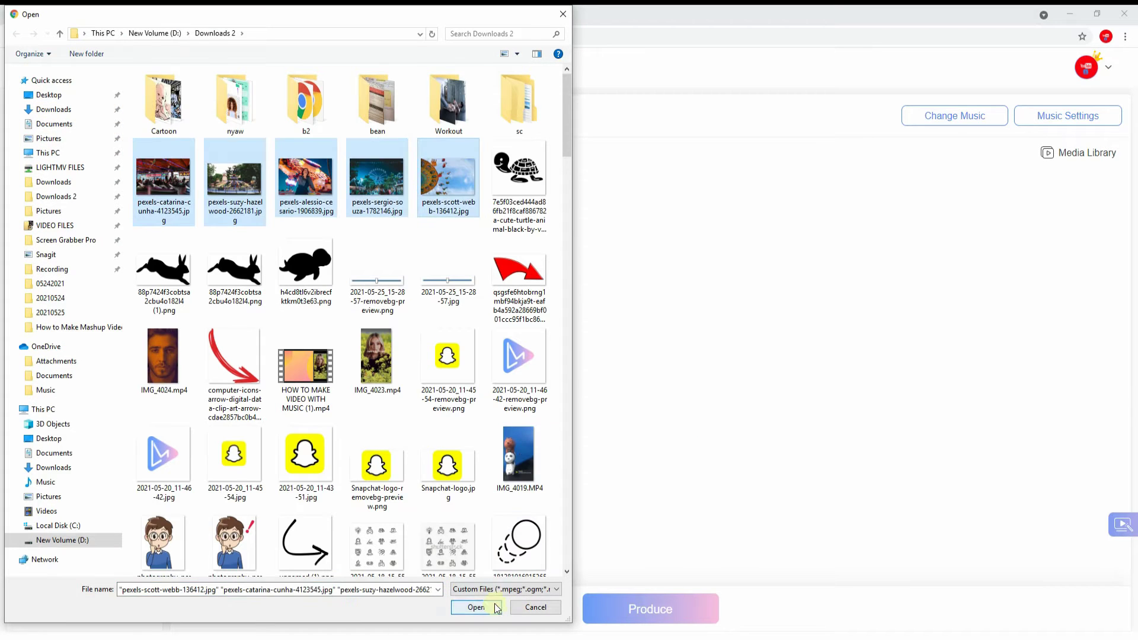
left_click(495, 608)
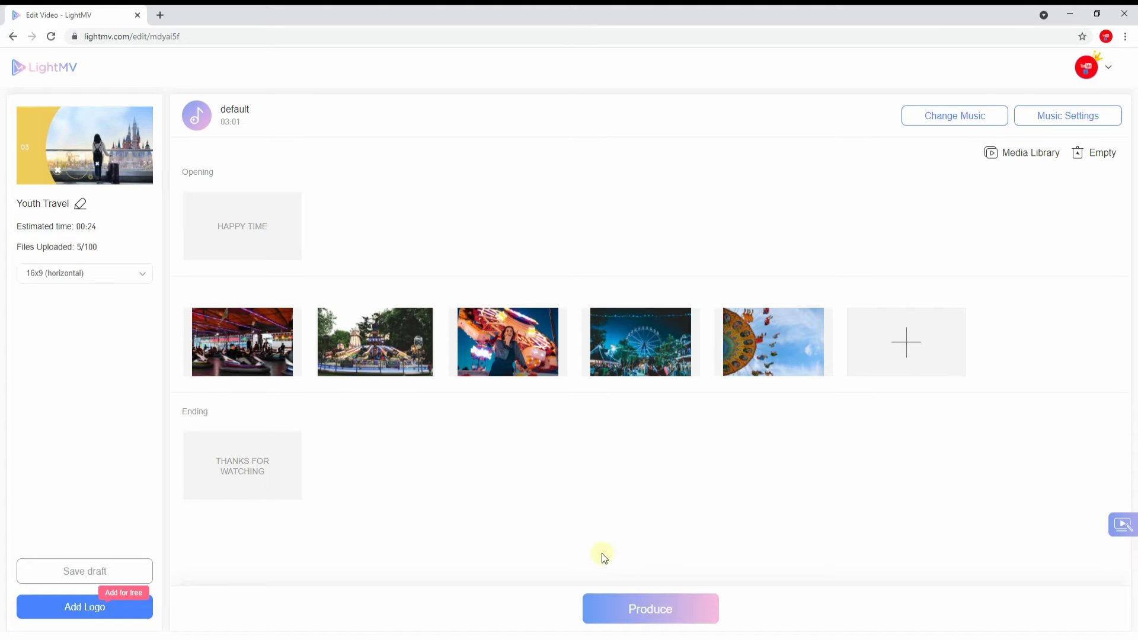
Replace the HAPPY TIME opening title with 'SAMPLE INTRO TEXT' and the ending title with 'SAMPLE OUTRO TEXT'
left_click(274, 216)
type("SAMPLE INTRO TEXT")
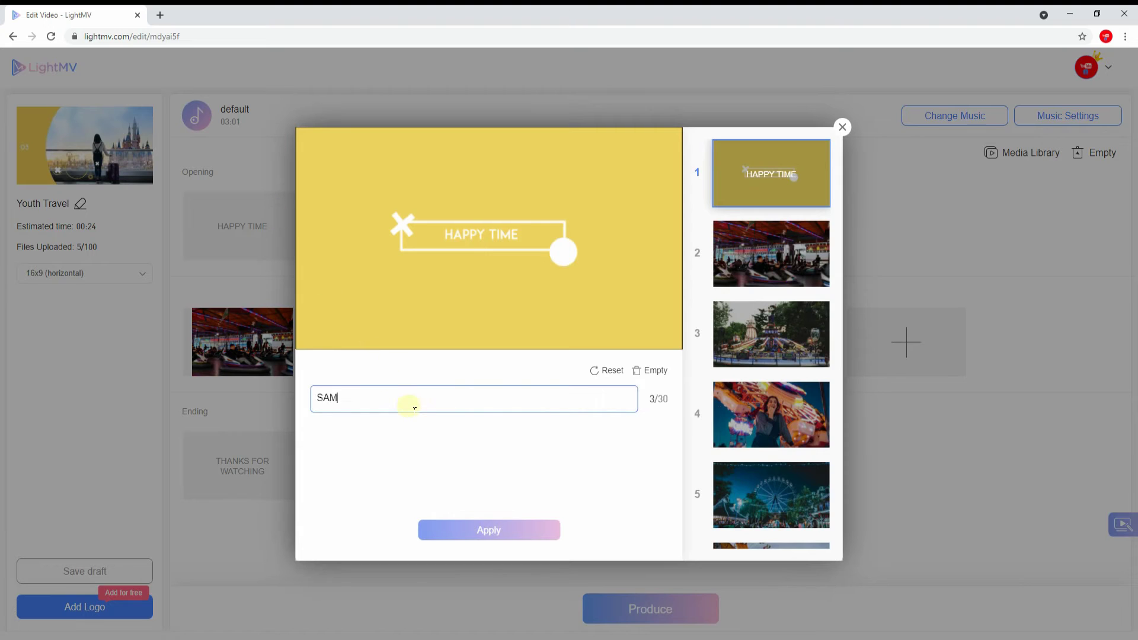
left_click(462, 520)
left_click(294, 444)
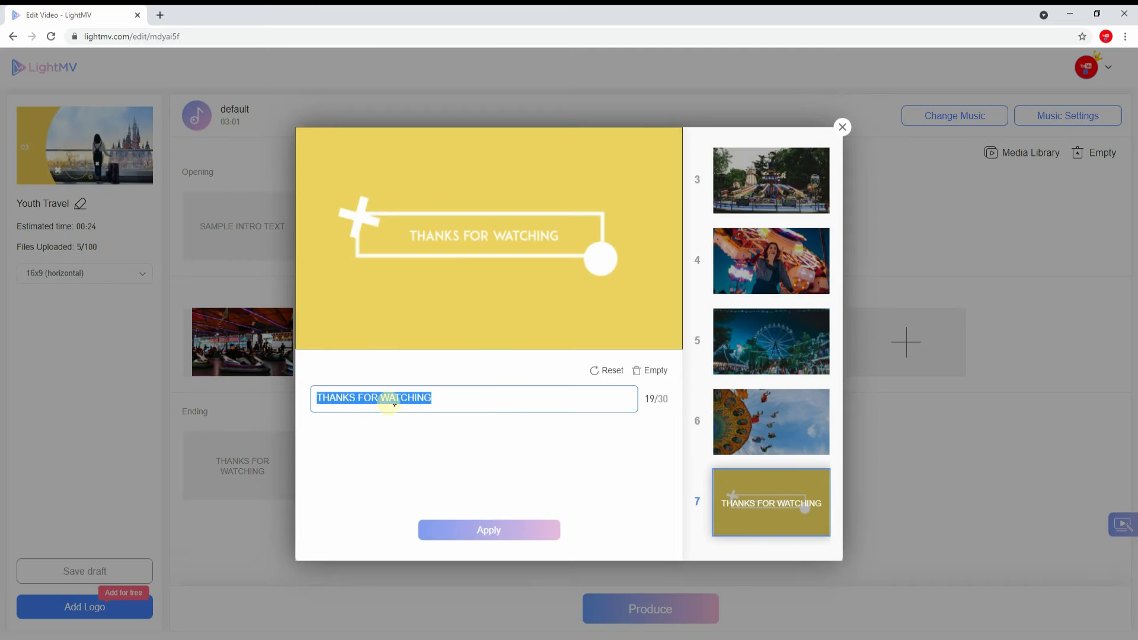
left_click(489, 530)
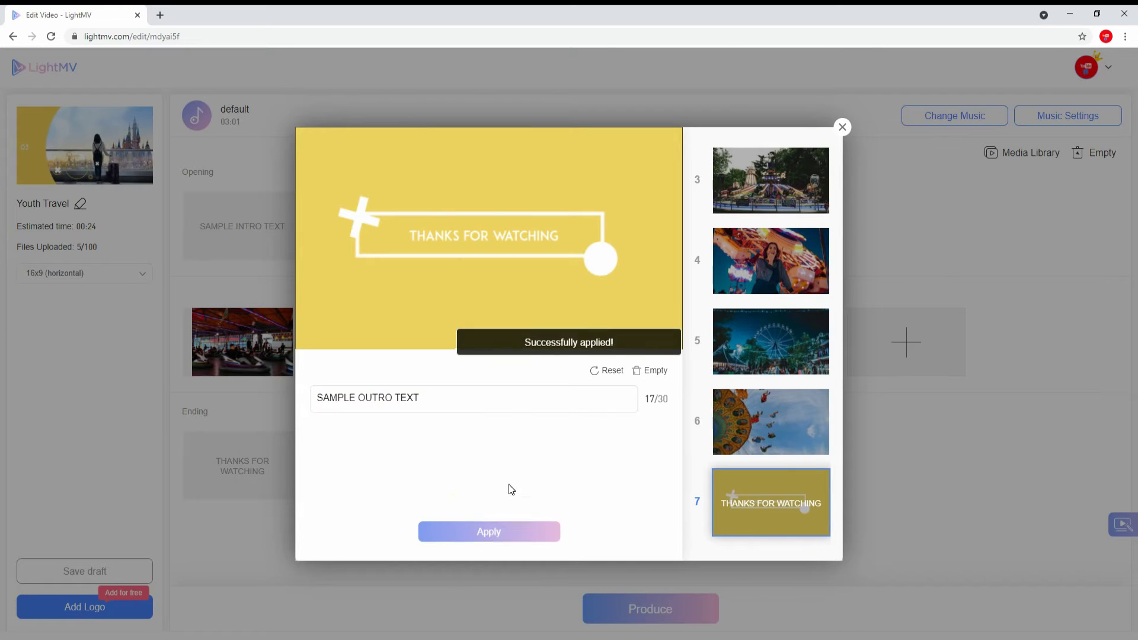
left_click(842, 126)
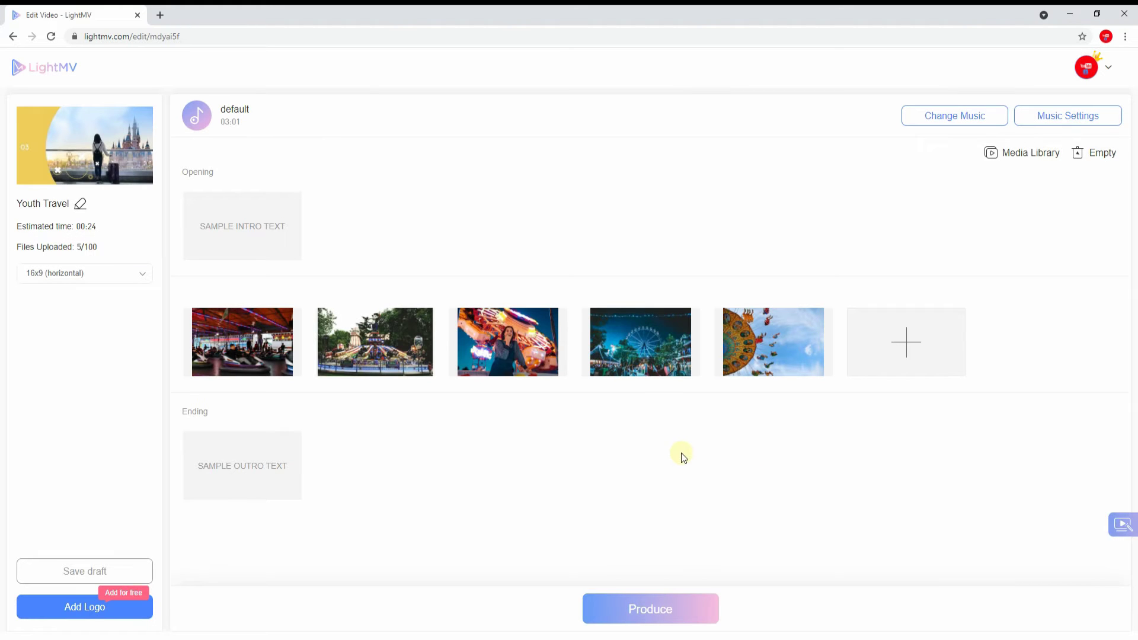
Give the first photo's SAMPLE TEXT caption a larger font size and orange colour, and apply
left_click(215, 367)
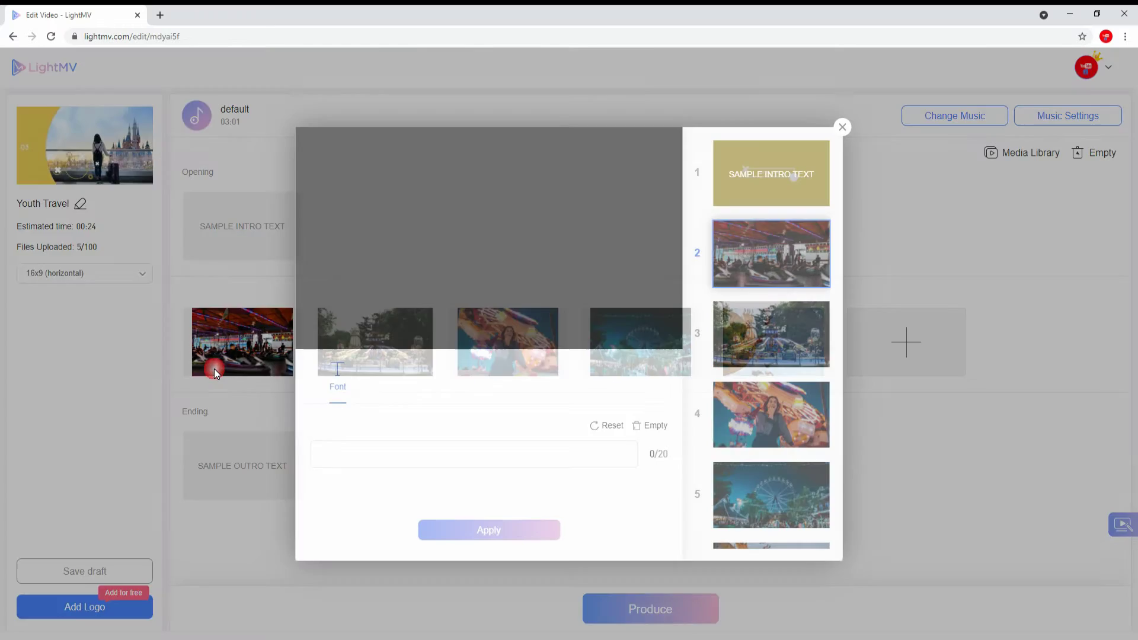
left_click(352, 456)
left_click(378, 430)
left_click(346, 500)
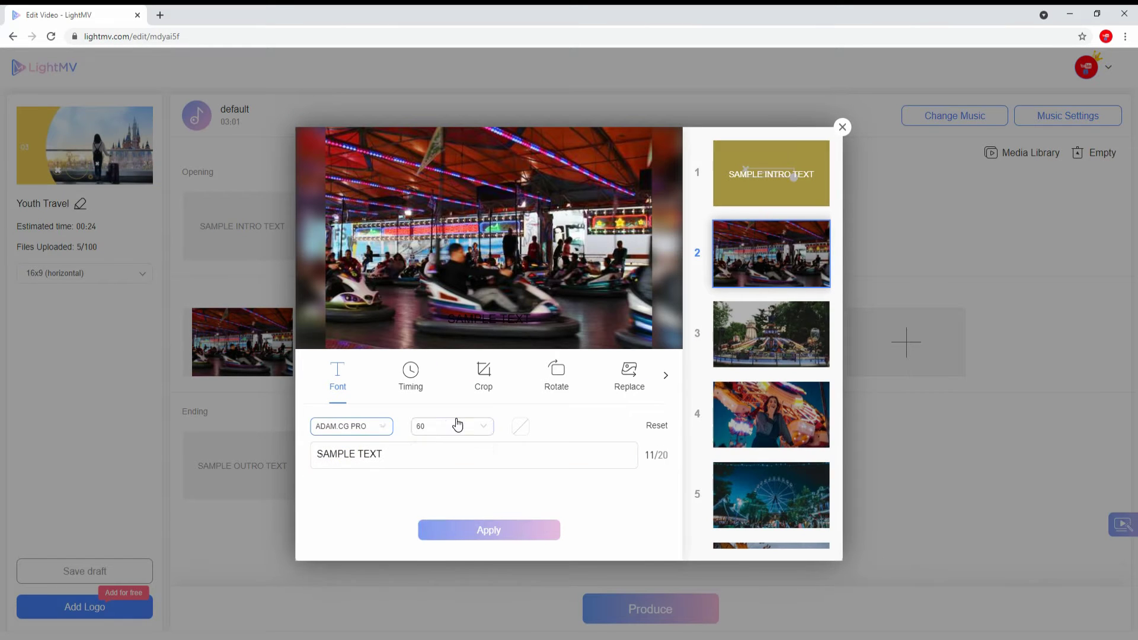
left_click(451, 426)
left_click(427, 600)
left_click(519, 427)
left_click(494, 479)
left_click(558, 431)
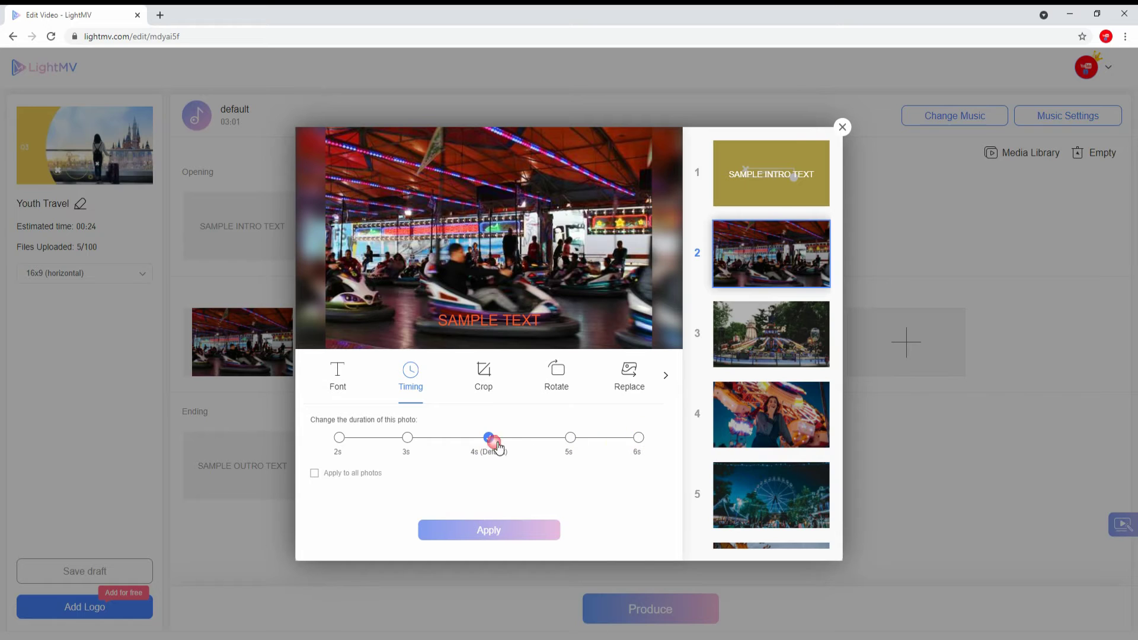
left_click(488, 378)
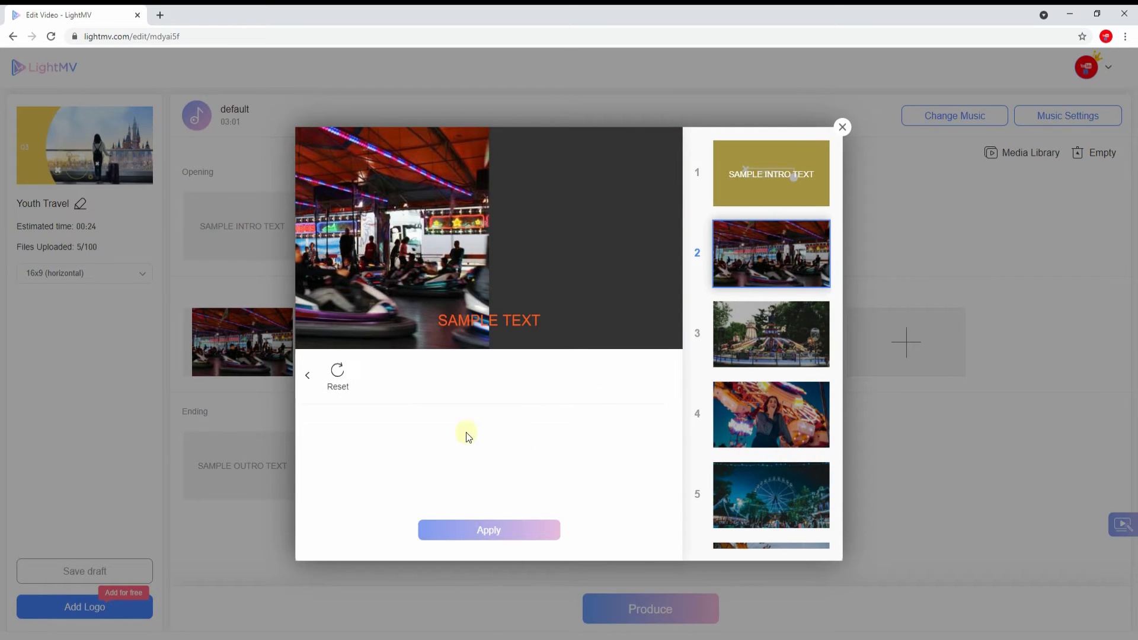
left_click(495, 533)
left_click(843, 127)
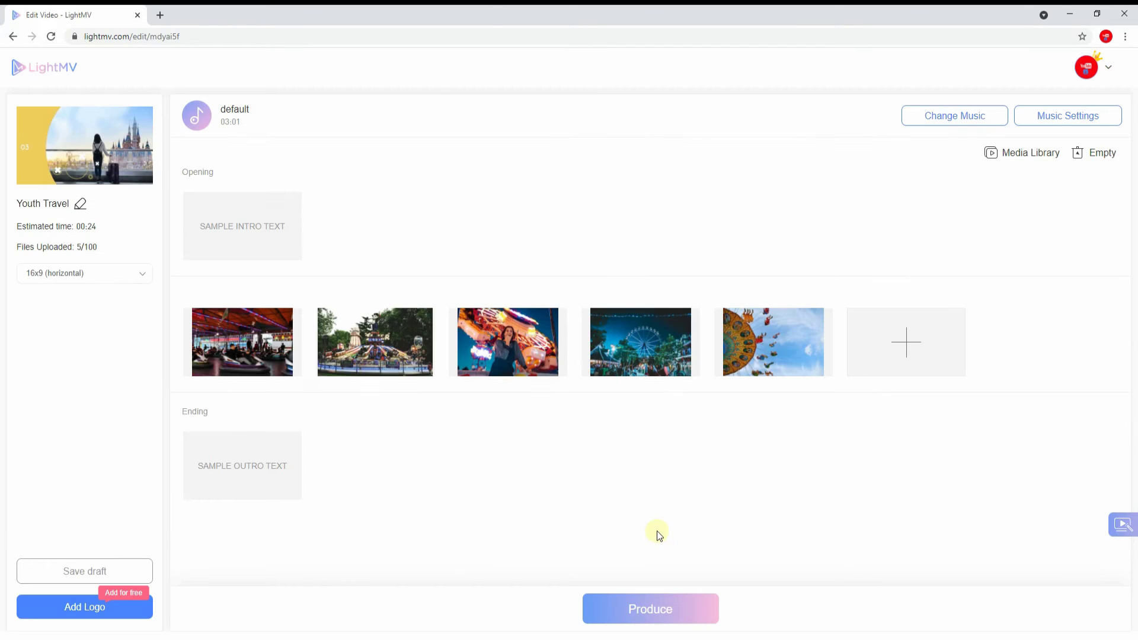
Upload the memories_-_maroon_5 marimba cover MP3 from Downloads as background music
left_click(913, 117)
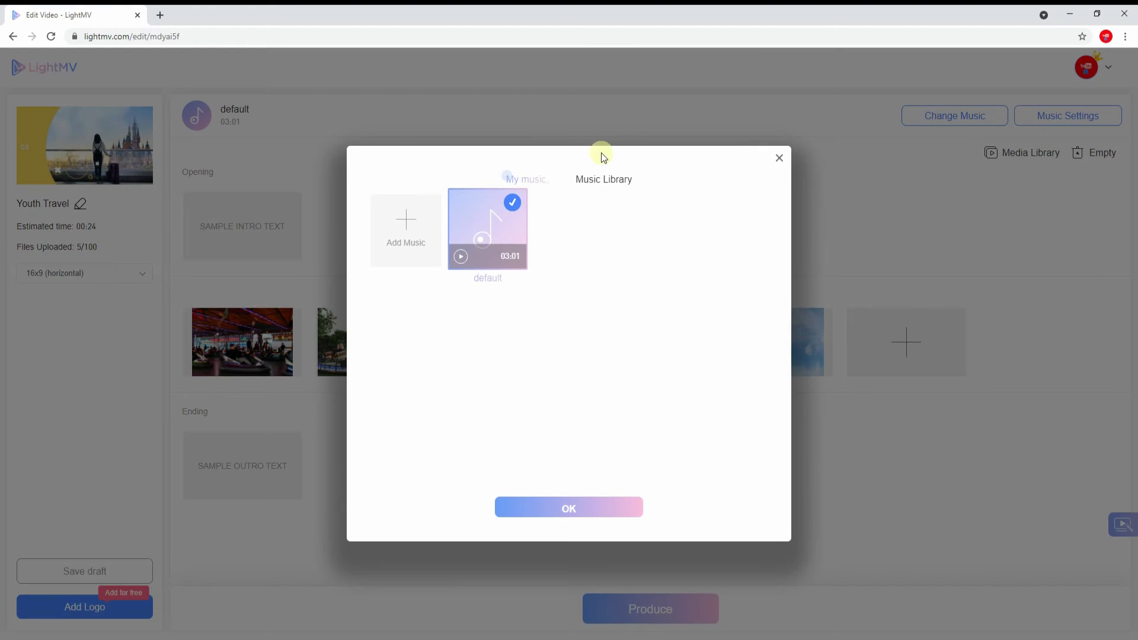
left_click(402, 236)
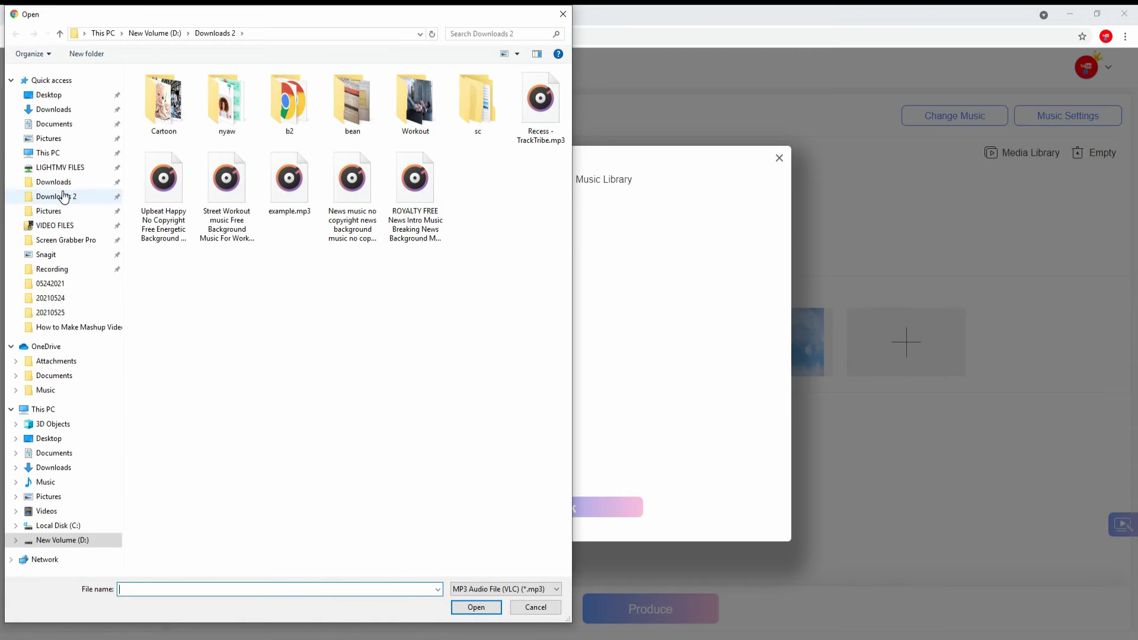
left_click(63, 183)
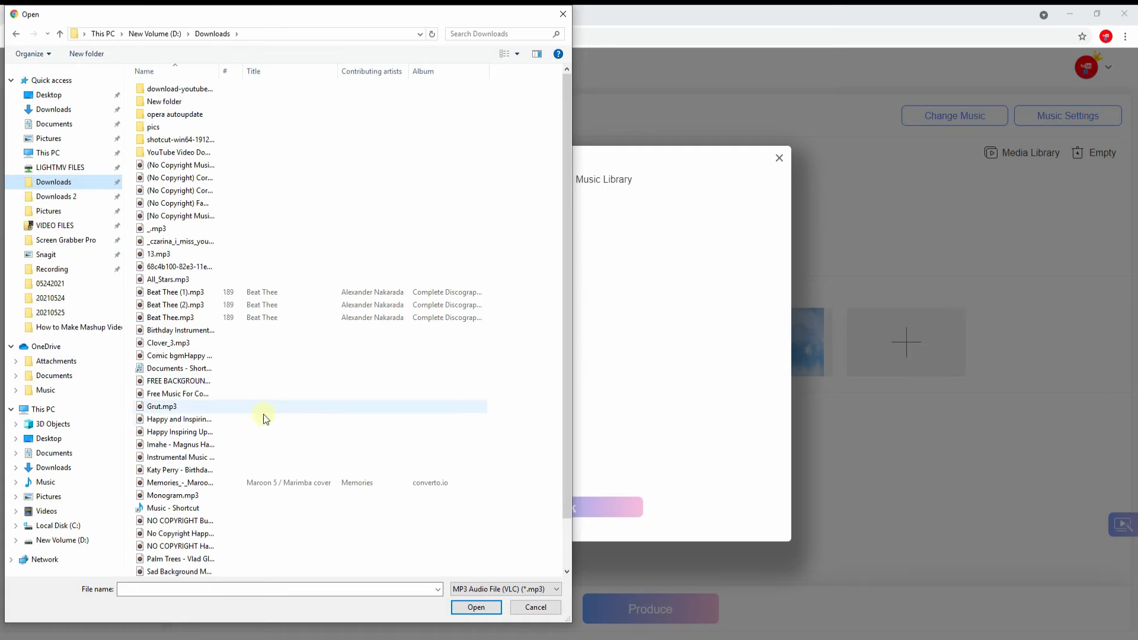
scroll(264, 419, "down", 1)
double_click(203, 456)
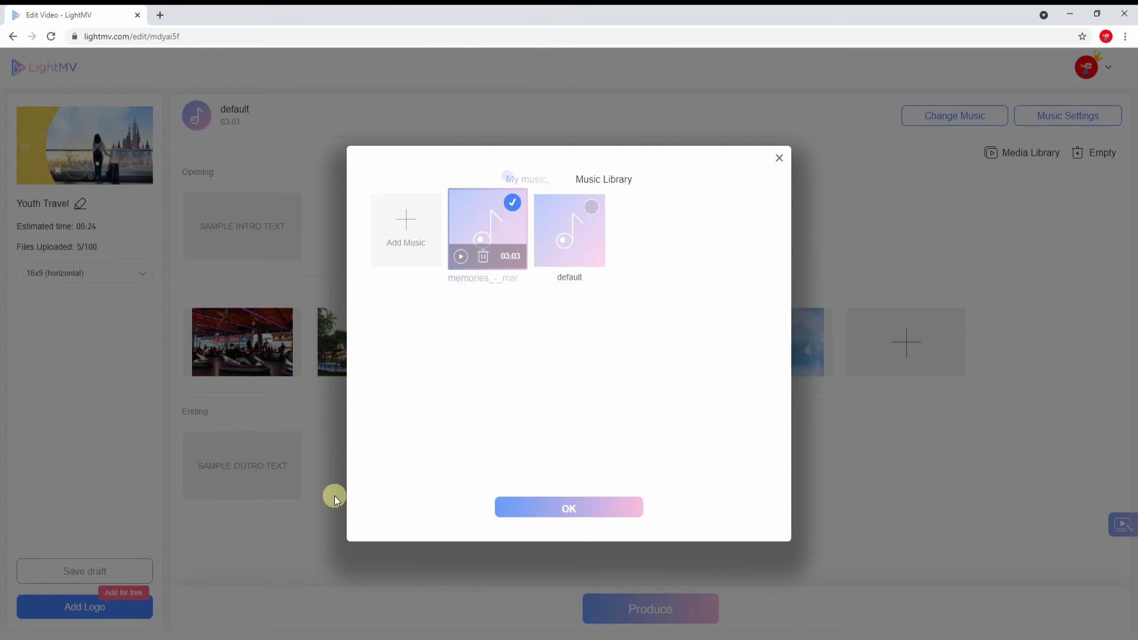
left_click(596, 511)
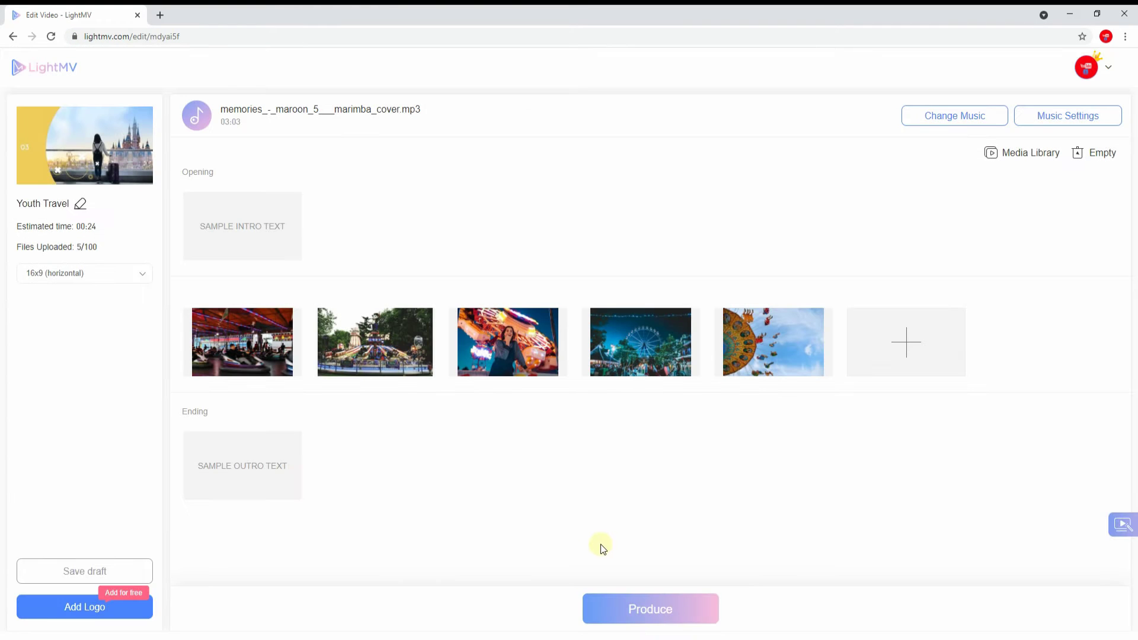
Produce the Youth Travel video and let it finish in My Videos
left_click(653, 614)
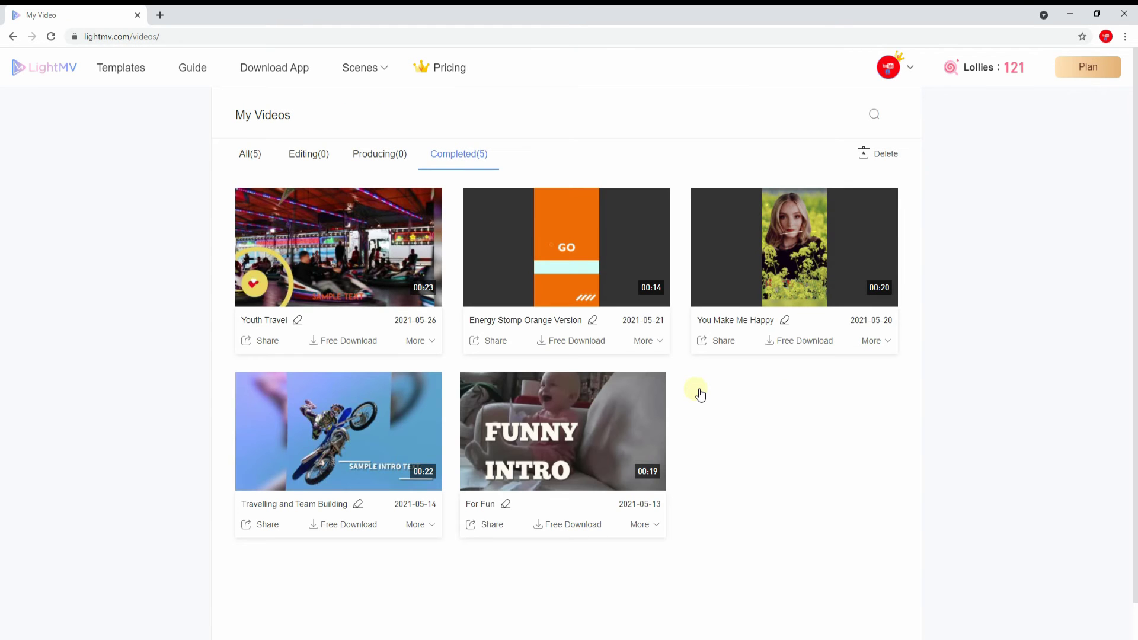